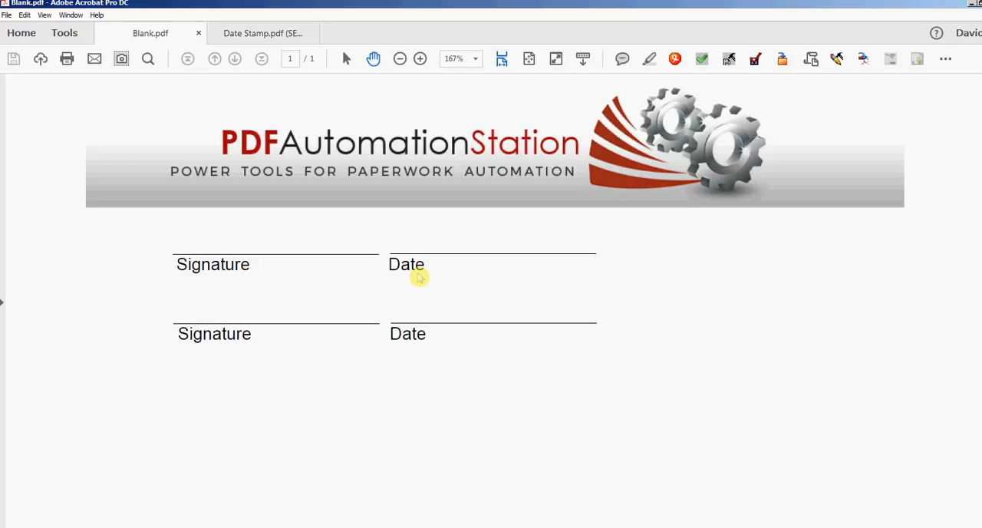
Place the black handwritten signature stamp from the Sign Here category on the upper signature line and shrink it to fit the line.
{"action": "left_click", "coordinate": [944, 60]}
{"action": "mouse_move", "coordinate": [909, 117]}
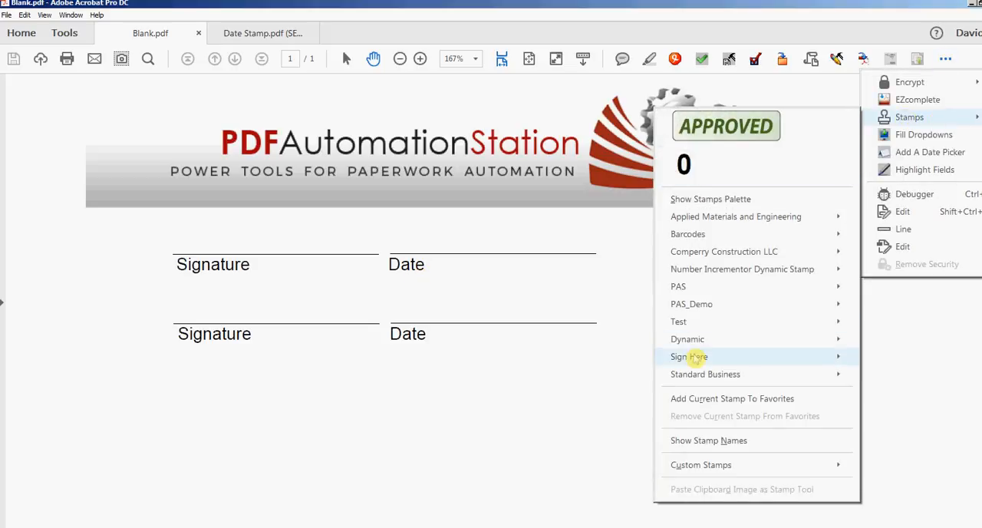
{"action": "mouse_move", "coordinate": [695, 359]}
{"action": "left_click", "coordinate": [568, 349]}
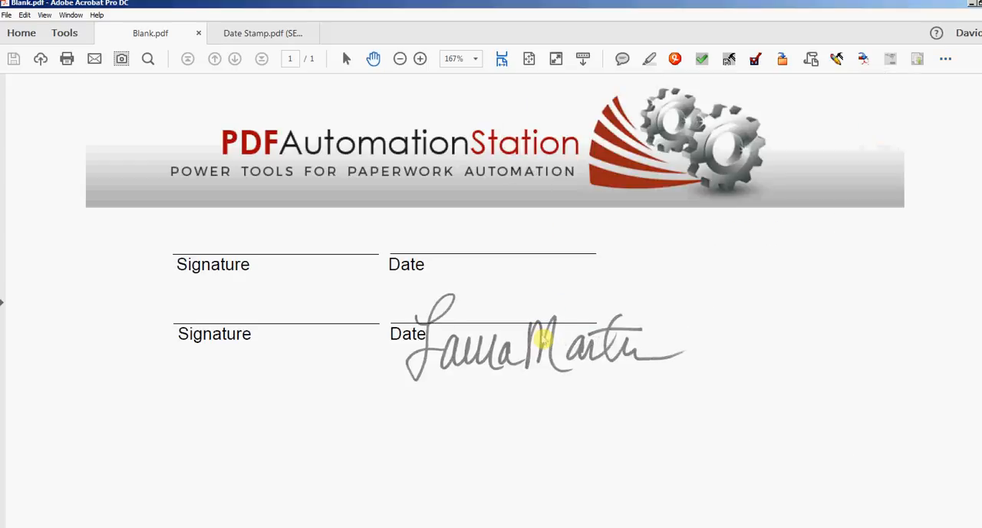
{"action": "left_click", "coordinate": [307, 235]}
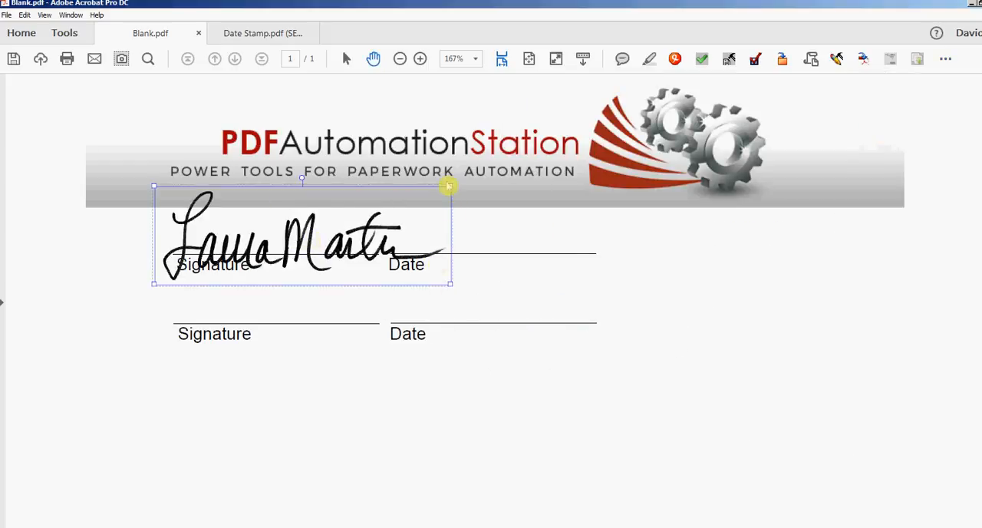
{"action": "mouse_move", "coordinate": [449, 189]}
{"action": "left_mouse_down"}
{"action": "mouse_move", "coordinate": [304, 283]}
{"action": "mouse_move", "coordinate": [300, 270]}
{"action": "mouse_move", "coordinate": [310, 271]}
{"action": "left_mouse_up"}
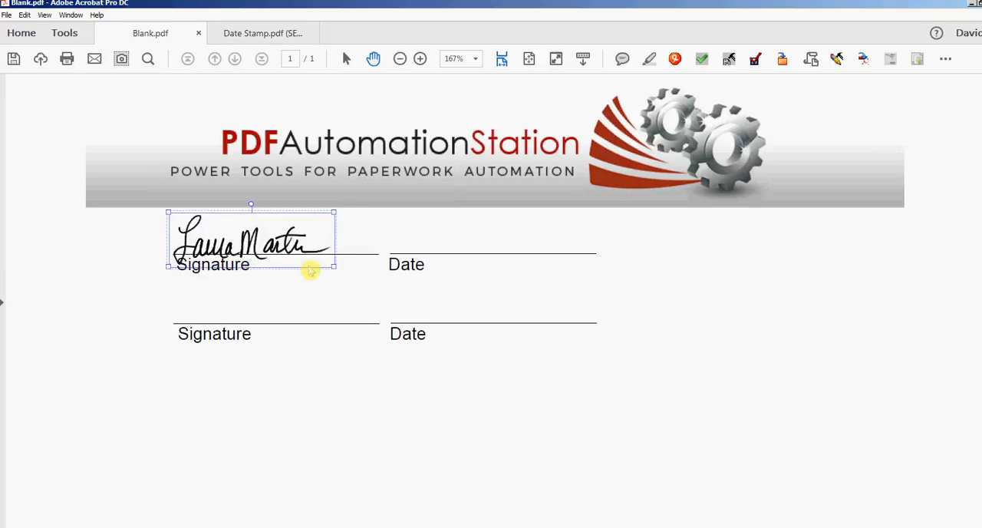
{"action": "left_click", "coordinate": [305, 309]}
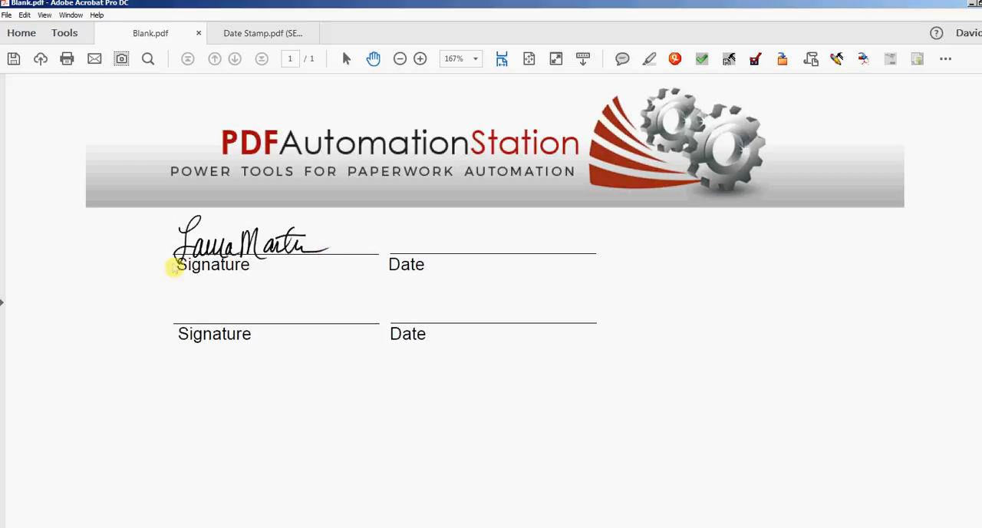
Copy the signature stamp from the upper signature line and place the copy on the lower signature line.
{"action": "left_click", "coordinate": [252, 261]}
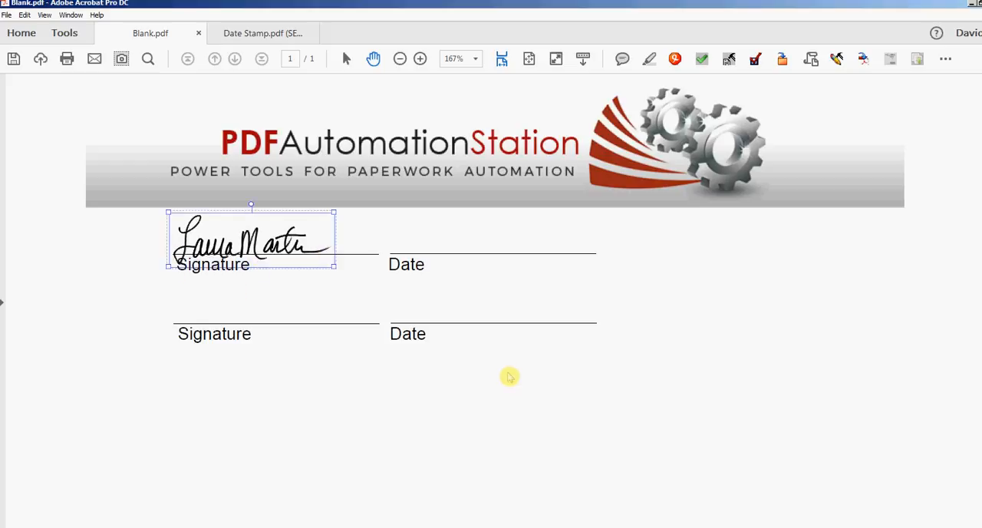
{"action": "key", "text": "ctrl+v"}
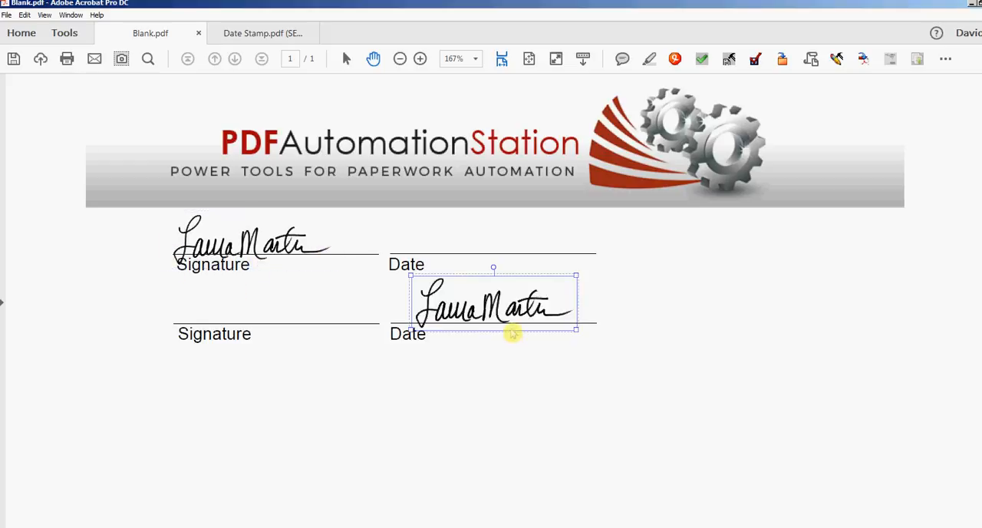
{"action": "left_click_drag", "start_coordinate": [512, 333], "coordinate": [276, 335]}
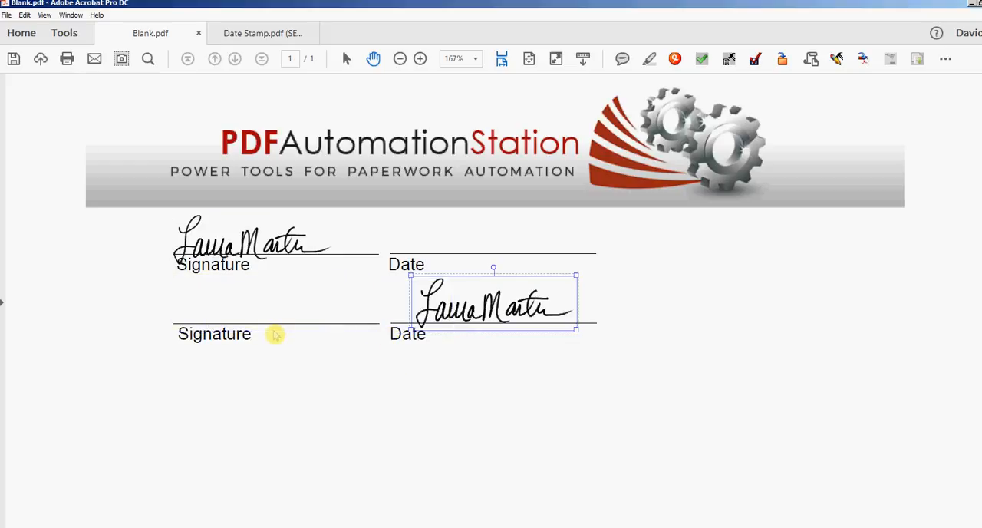
{"action": "left_click", "coordinate": [377, 386]}
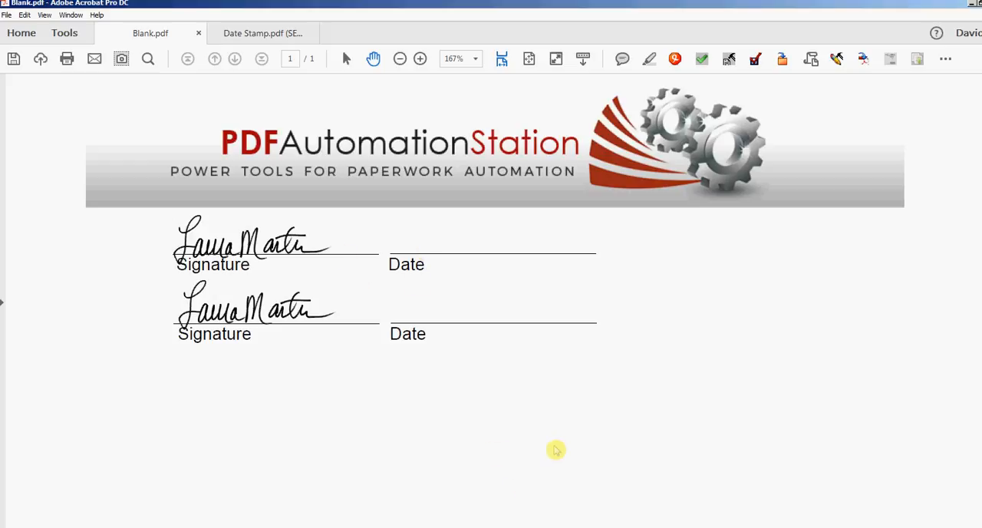
Switch to Date Stamp.pdf and set the dynamic stamp's font to BookAntiqua in the master settings.
{"action": "left_click", "coordinate": [265, 35]}
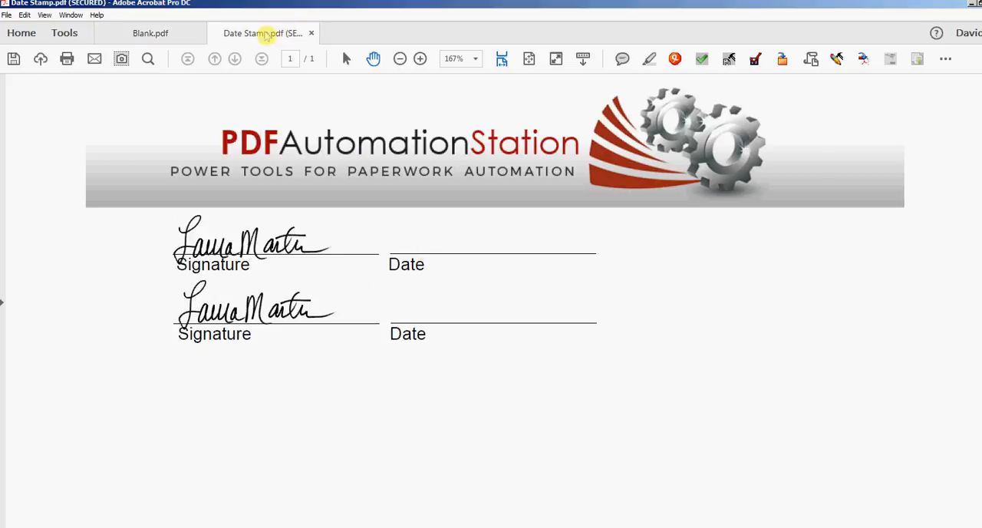
{"action": "scroll", "coordinate": [725, 385], "scroll_direction": "down", "scroll_amount": 3}
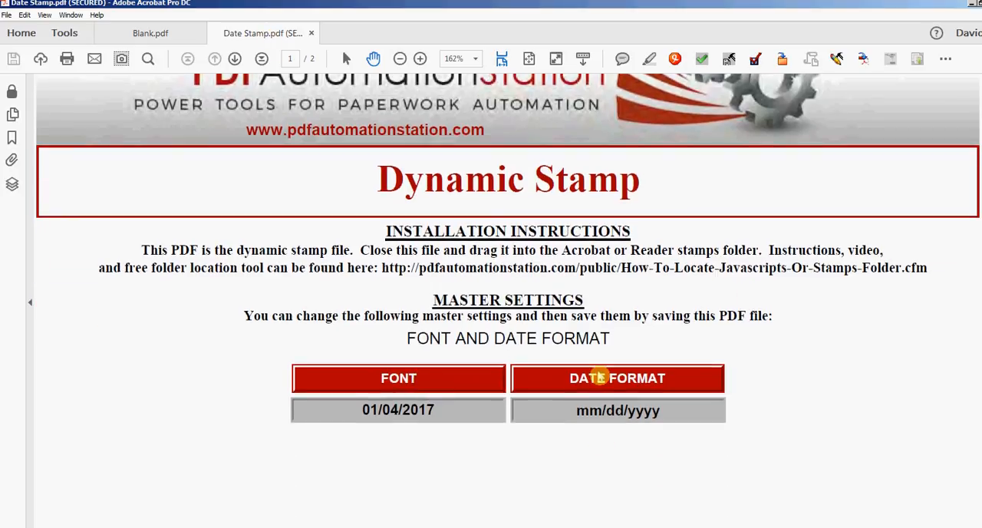
{"action": "left_click", "coordinate": [406, 380]}
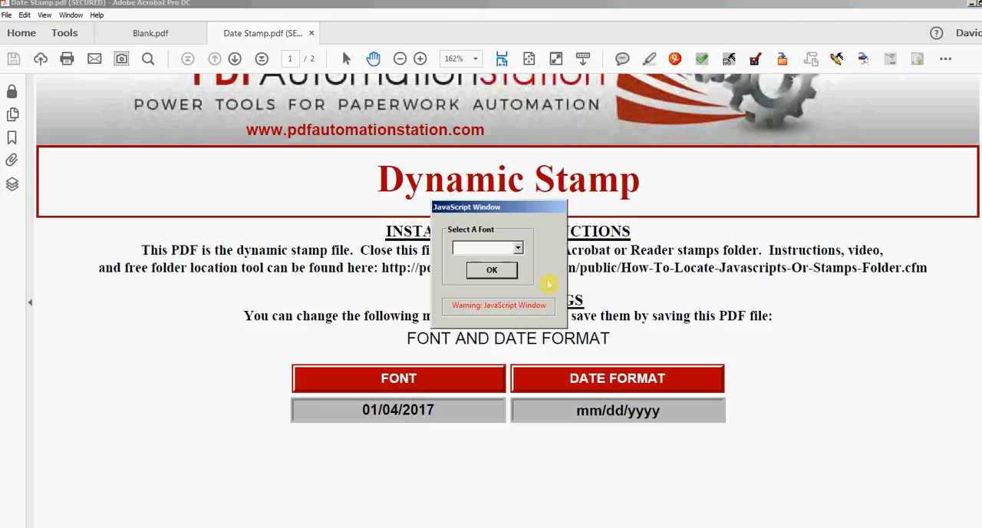
{"action": "left_click", "coordinate": [519, 246]}
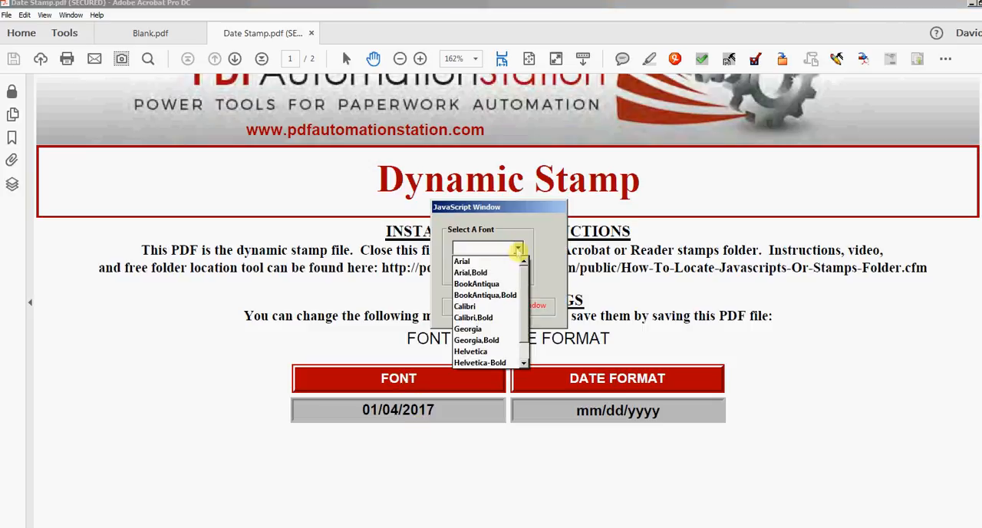
{"action": "left_click", "coordinate": [480, 287]}
{"action": "left_click", "coordinate": [491, 271]}
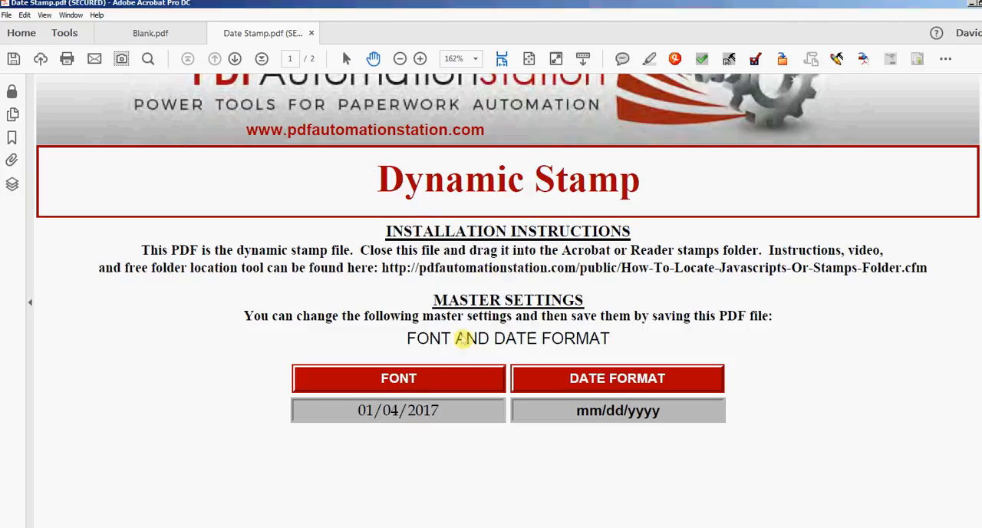
Set the dynamic stamp's font to Times-Roman.
{"action": "left_click", "coordinate": [429, 380]}
{"action": "left_click", "coordinate": [518, 247]}
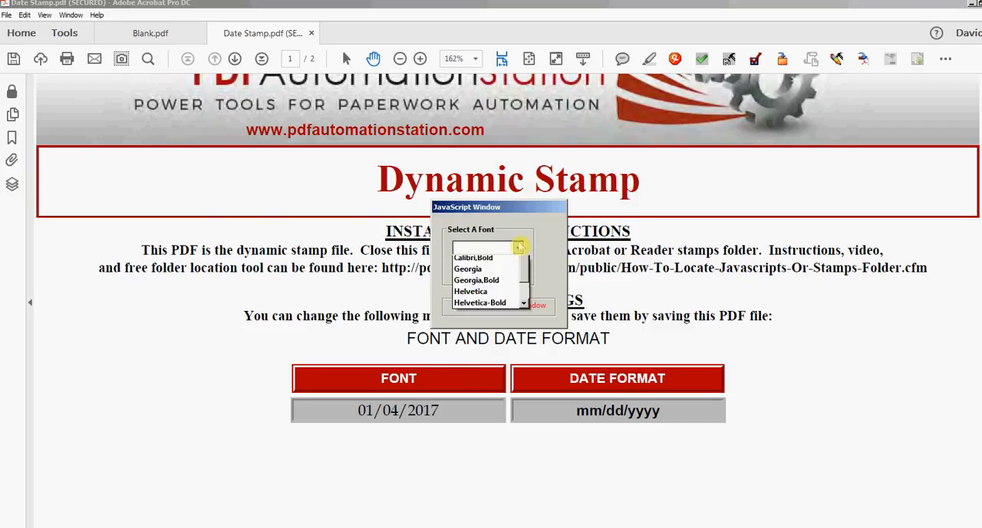
{"action": "scroll", "coordinate": [512, 300], "scroll_direction": "down", "scroll_amount": 2}
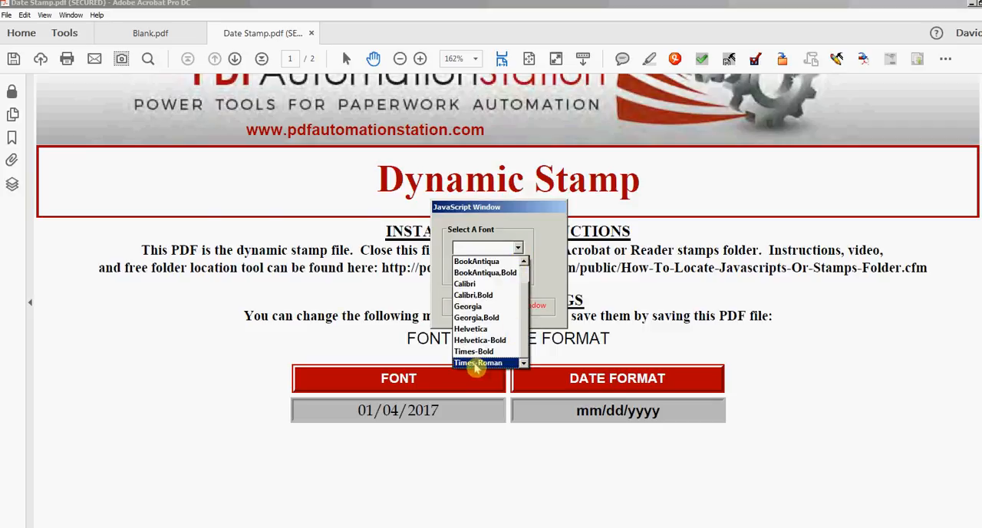
{"action": "left_click", "coordinate": [474, 362]}
{"action": "left_click", "coordinate": [491, 270]}
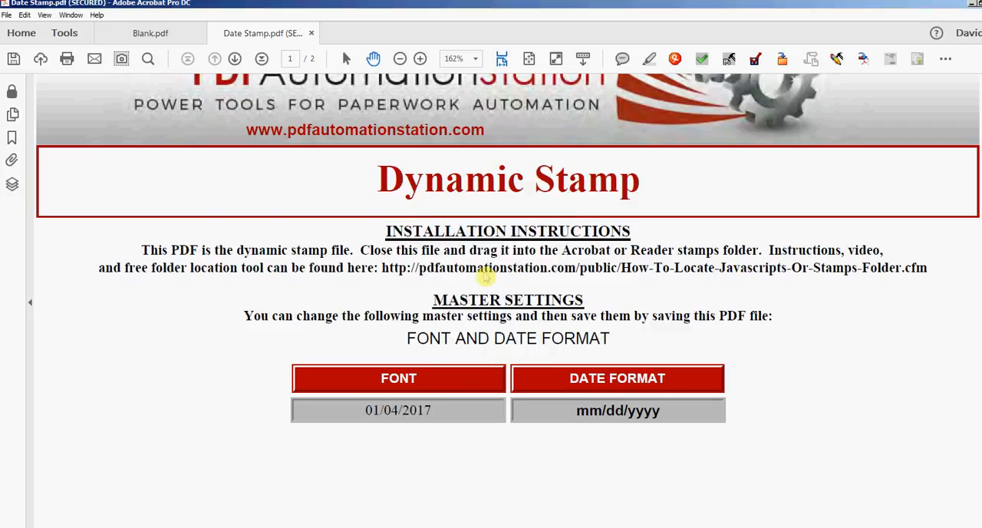
Set the dynamic stamp's font to Times-Bold.
{"action": "left_click", "coordinate": [468, 376]}
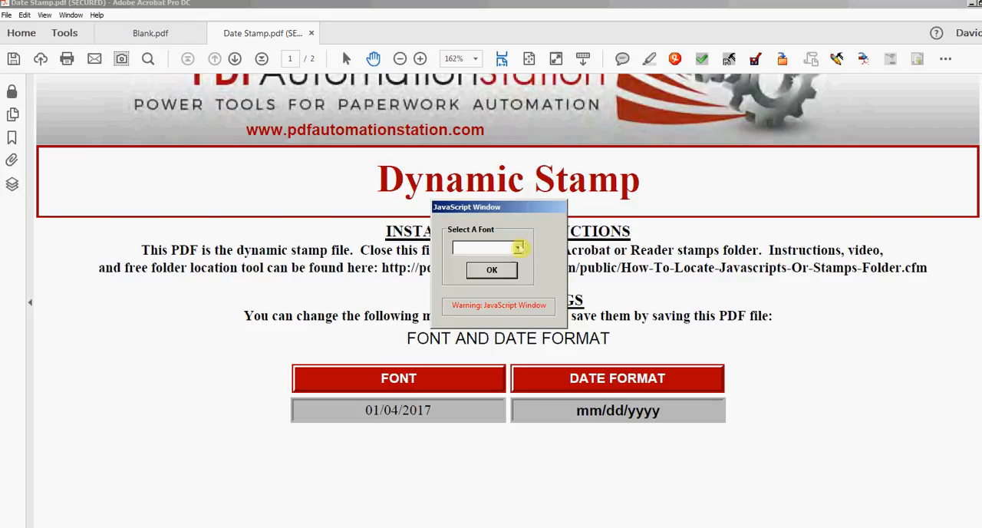
{"action": "left_click", "coordinate": [518, 247]}
{"action": "scroll", "coordinate": [516, 299], "scroll_direction": "down", "scroll_amount": 2}
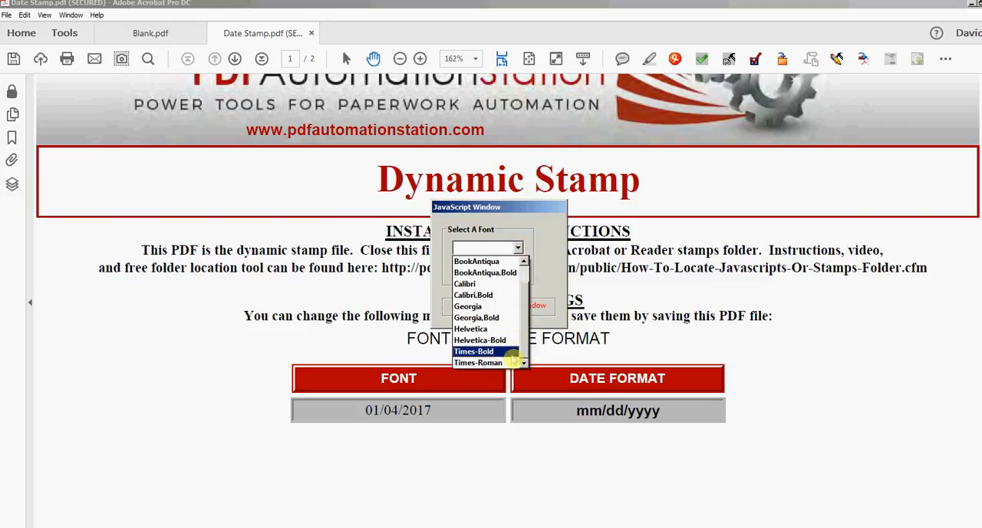
{"action": "left_click", "coordinate": [510, 354]}
{"action": "left_click", "coordinate": [493, 272]}
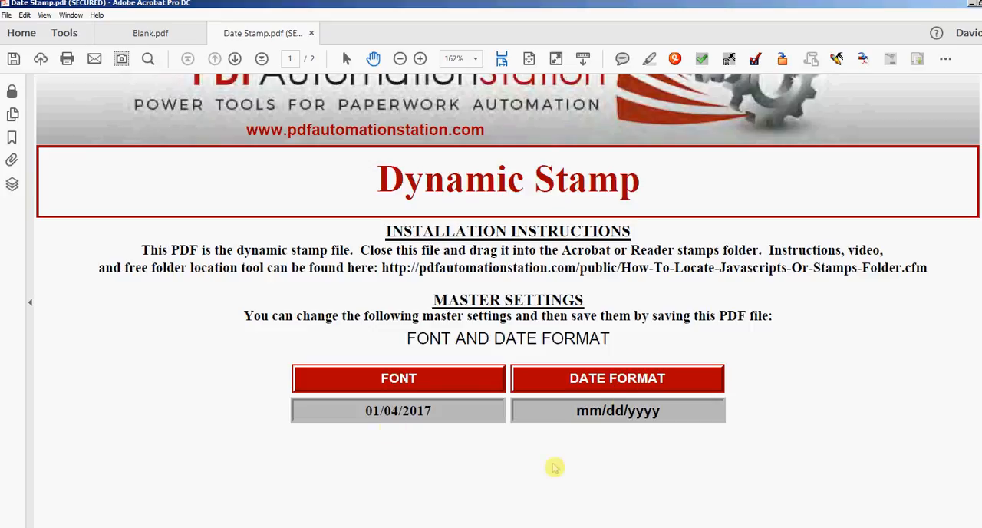
Look through the available date formats and set the stamp's date format to Jan/04/2017 (mmm/dd/yyyy).
{"action": "left_click", "coordinate": [625, 377]}
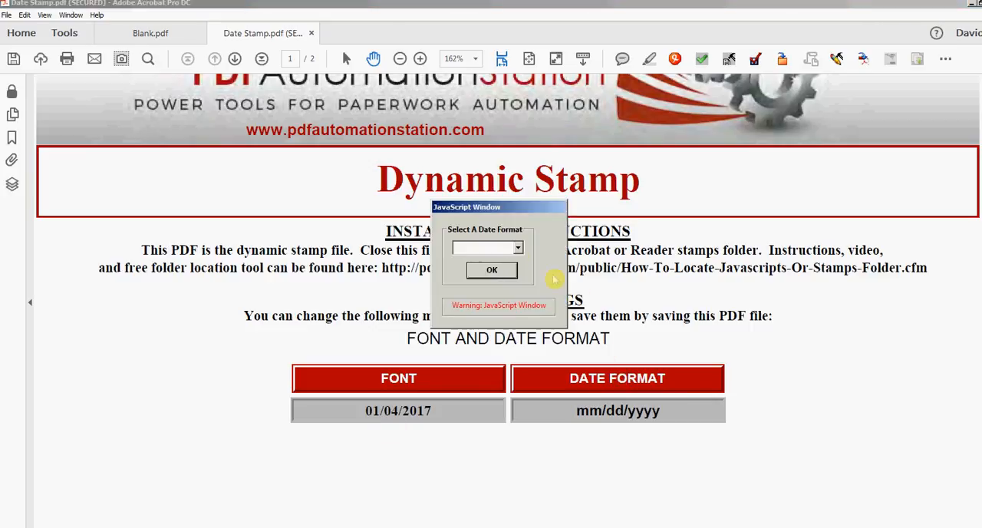
{"action": "left_click", "coordinate": [518, 247]}
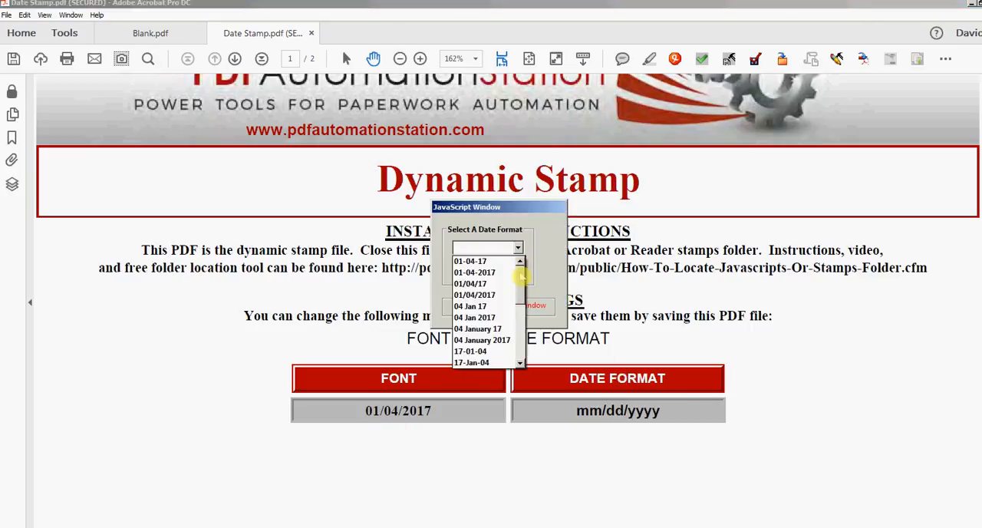
{"action": "left_click_drag", "start_coordinate": [521, 281], "coordinate": [510, 328]}
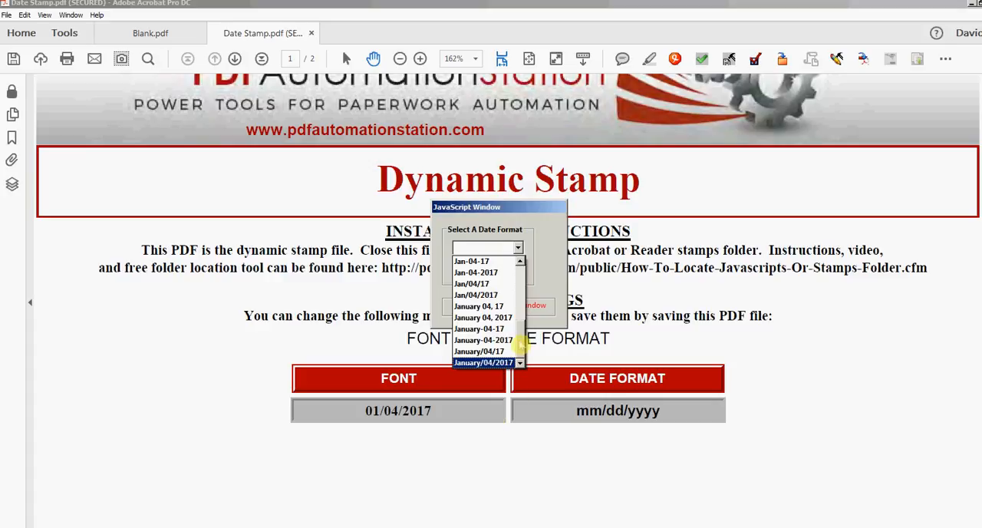
{"action": "mouse_move", "coordinate": [519, 355]}
{"action": "left_mouse_down"}
{"action": "mouse_move", "coordinate": [520, 325]}
{"action": "mouse_move", "coordinate": [520, 338]}
{"action": "left_mouse_up"}
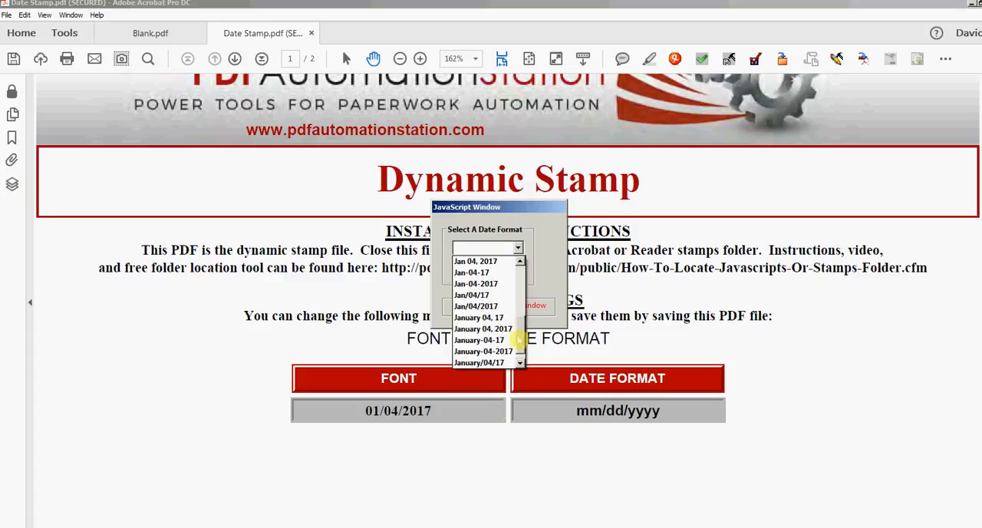
{"action": "left_click", "coordinate": [476, 306]}
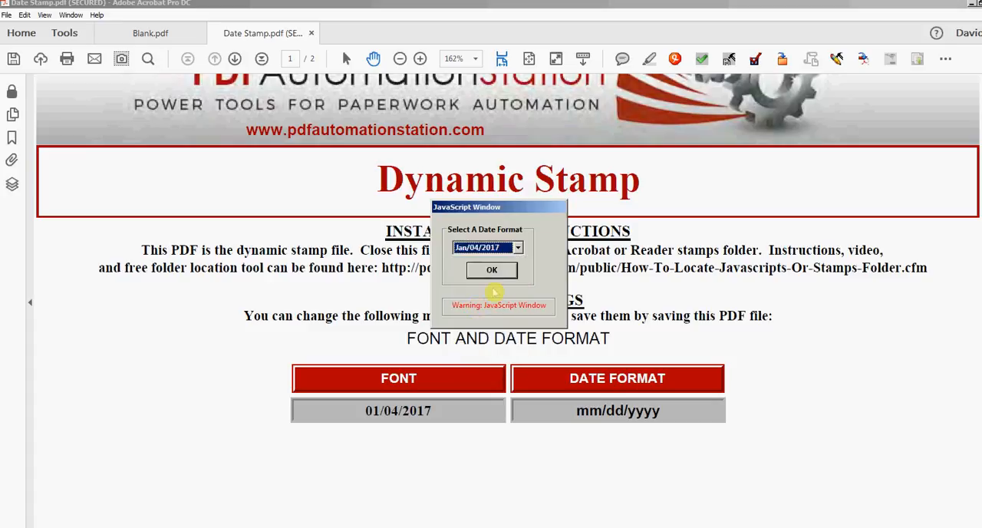
{"action": "left_click", "coordinate": [491, 272]}
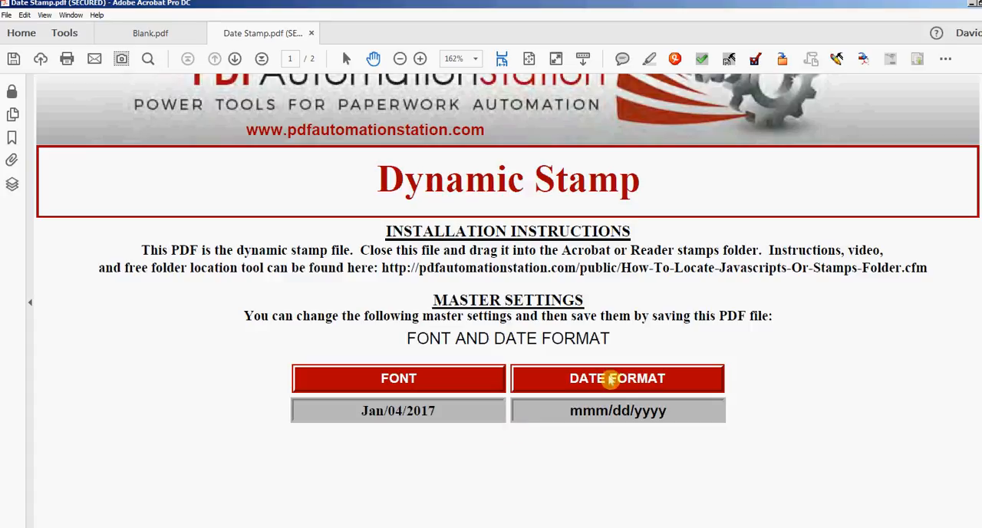
Set the stamp's date format to 01-04-2017 (mm-dd-yyyy).
{"action": "left_click", "coordinate": [612, 379]}
{"action": "left_click", "coordinate": [519, 248]}
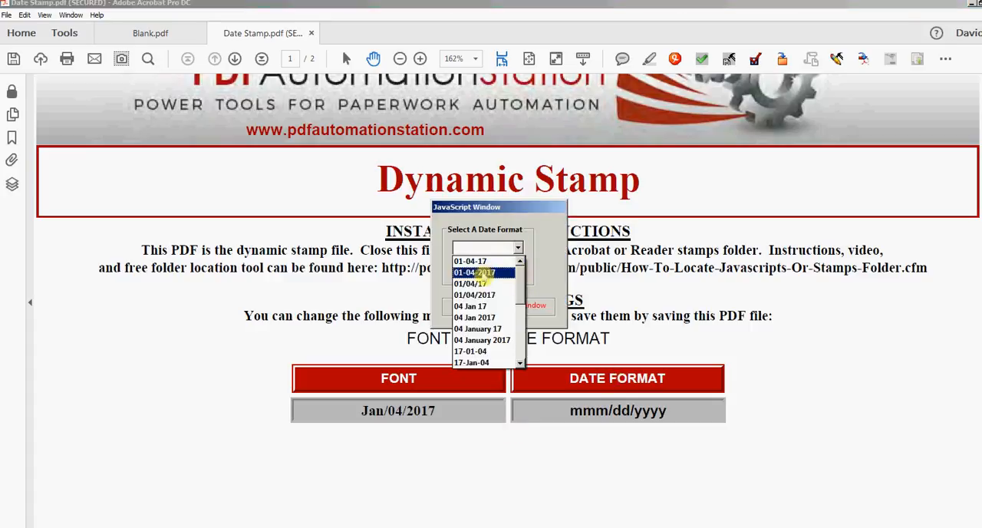
{"action": "left_click", "coordinate": [485, 273]}
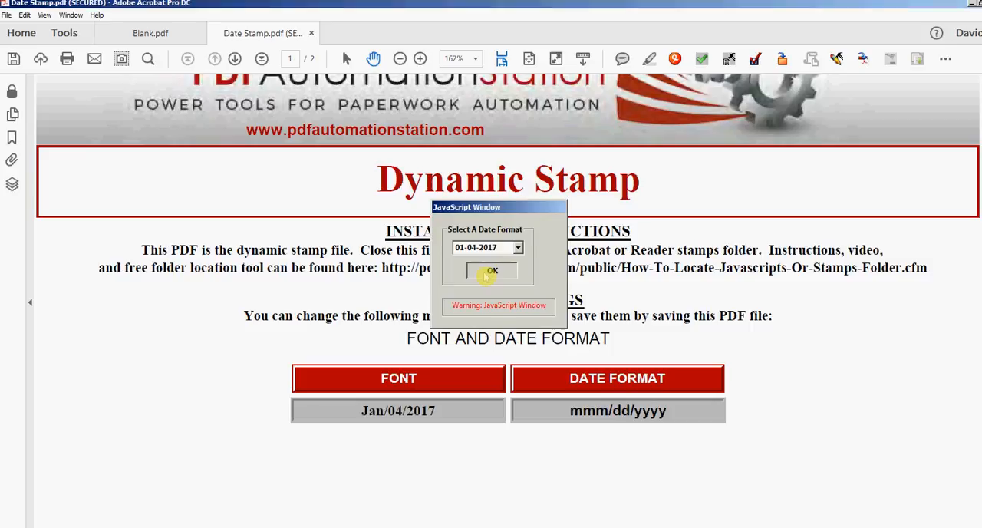
{"action": "left_click", "coordinate": [488, 273]}
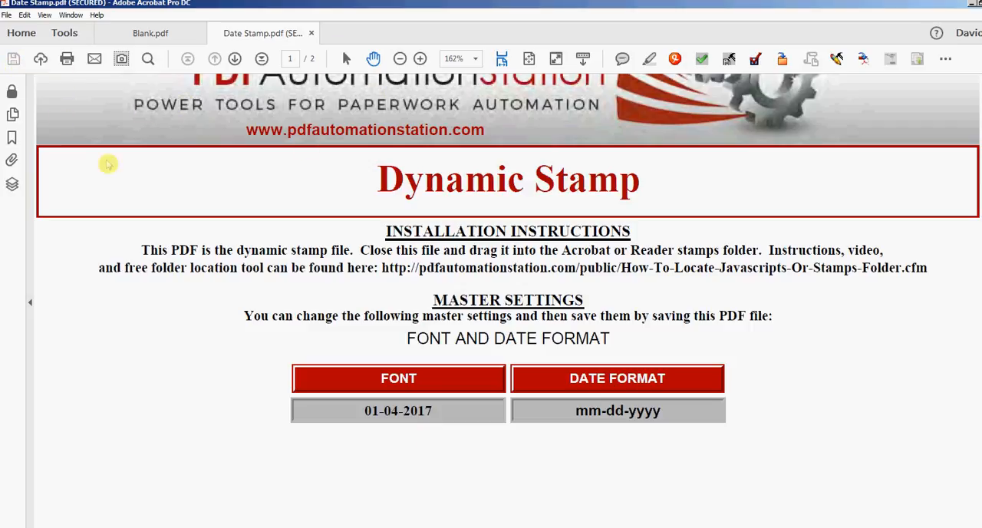
Switch to Blank.pdf and place the 01-04-2017 date stamp from the Sign Here category on the upper date line.
{"action": "left_click", "coordinate": [150, 33]}
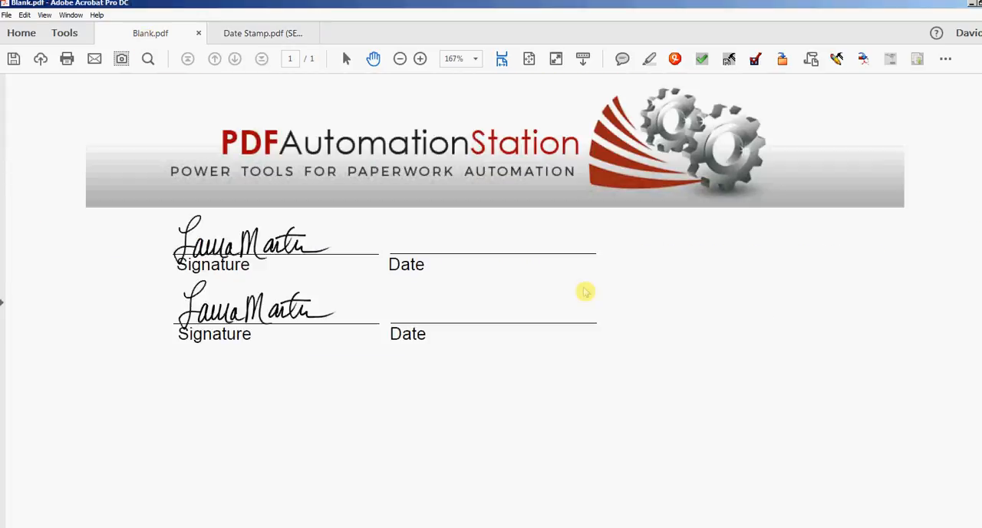
{"action": "left_click", "coordinate": [947, 60]}
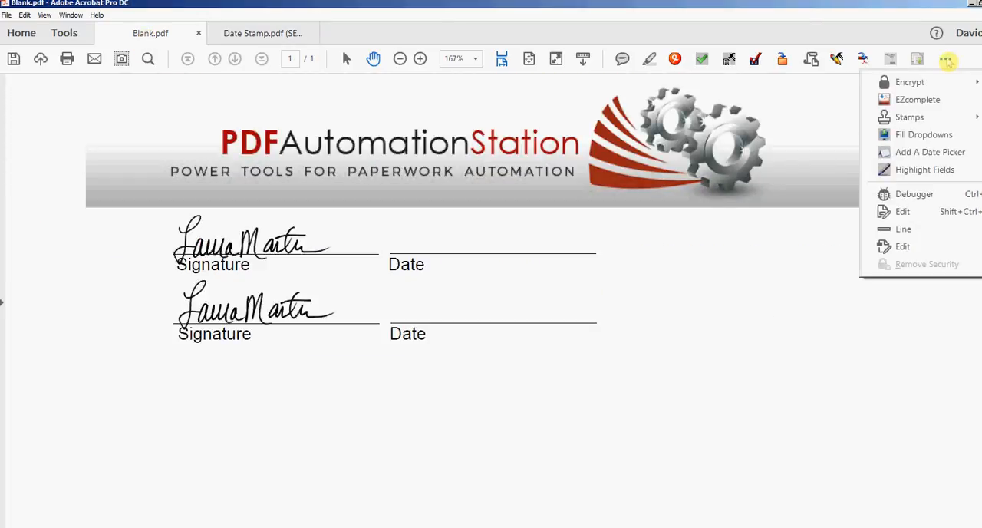
{"action": "mouse_move", "coordinate": [911, 119]}
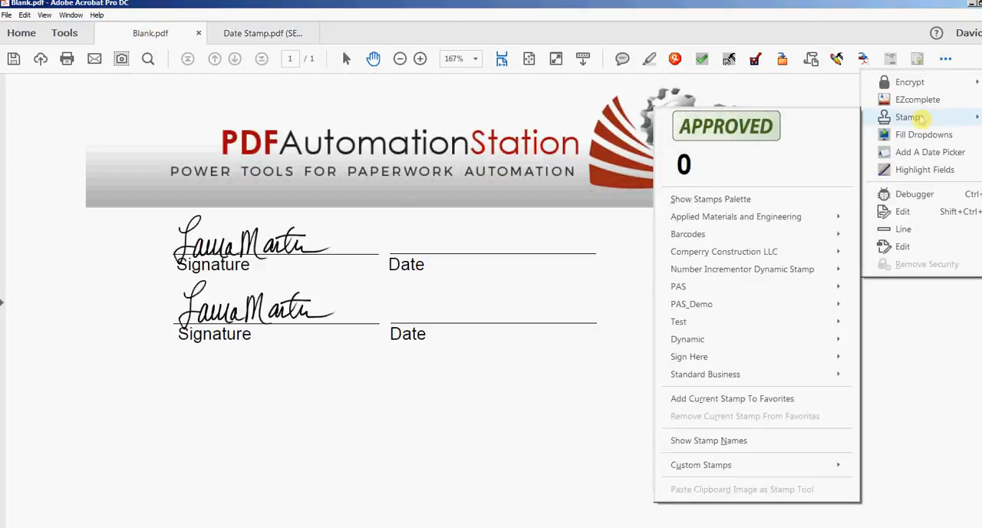
{"action": "mouse_move", "coordinate": [700, 352]}
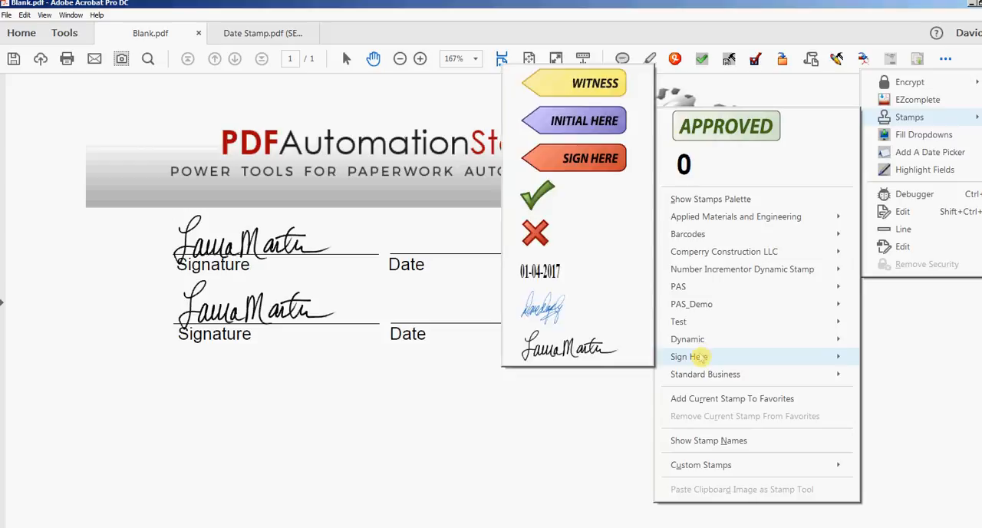
{"action": "left_click", "coordinate": [541, 275]}
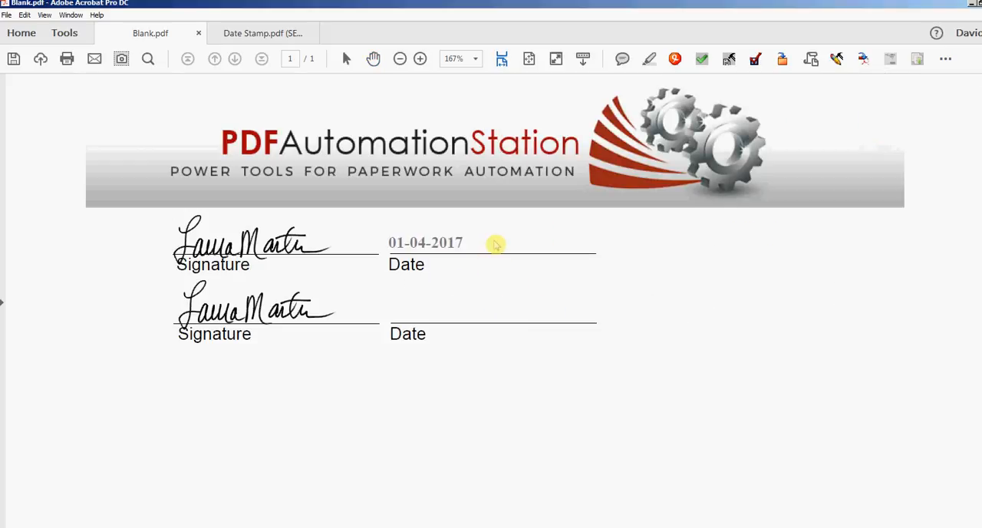
{"action": "left_click", "coordinate": [496, 244]}
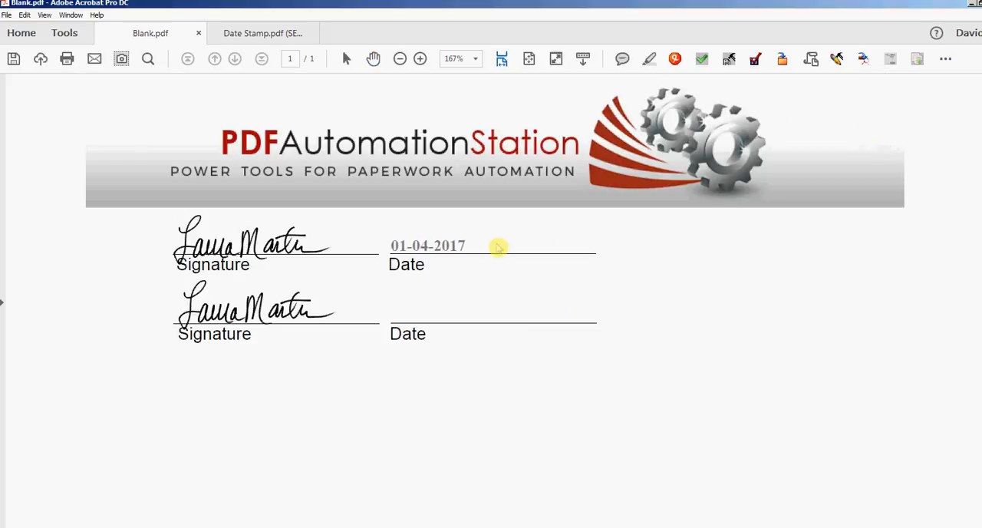
Place the 01-04-2017 date stamp from the Sign Here category on the lower date line.
{"action": "left_click", "coordinate": [945, 60]}
{"action": "mouse_move", "coordinate": [929, 120]}
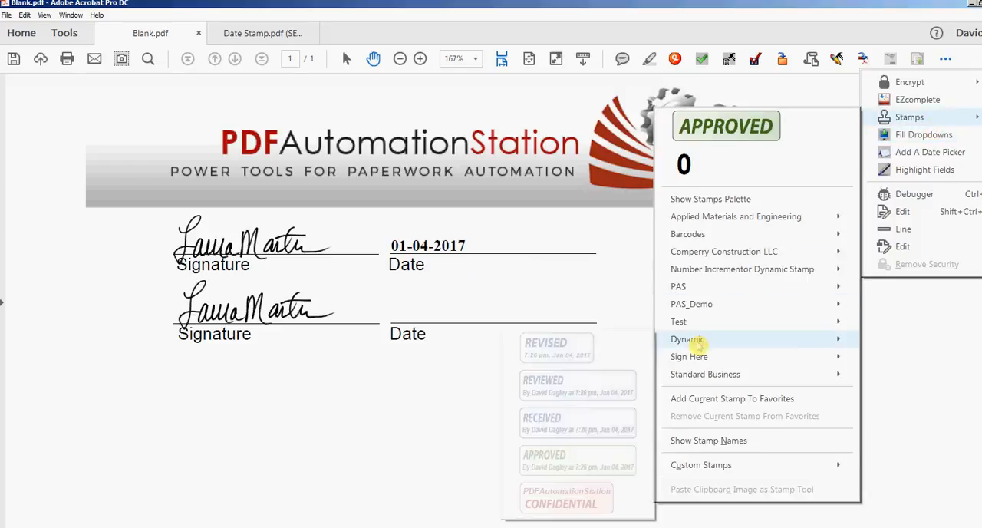
{"action": "mouse_move", "coordinate": [693, 357]}
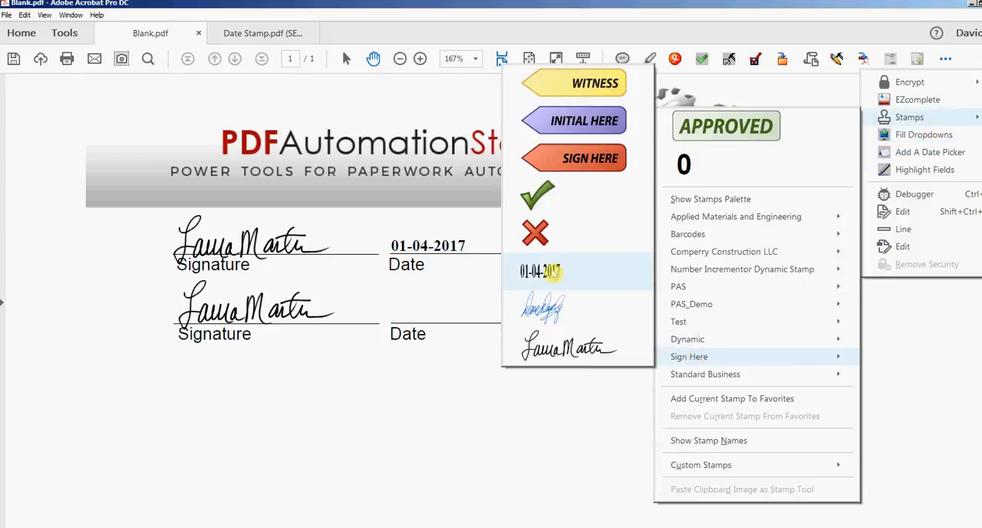
{"action": "left_click", "coordinate": [553, 275]}
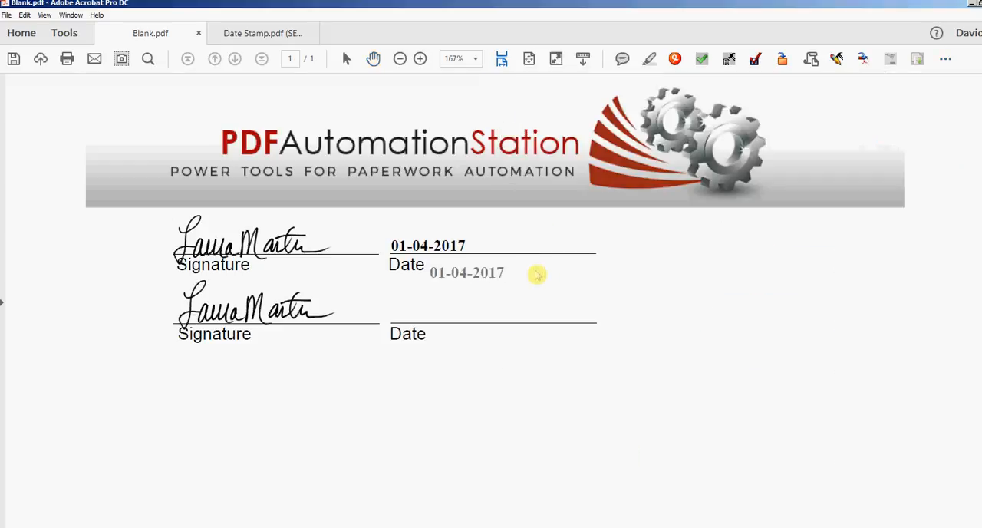
{"action": "left_click", "coordinate": [499, 314]}
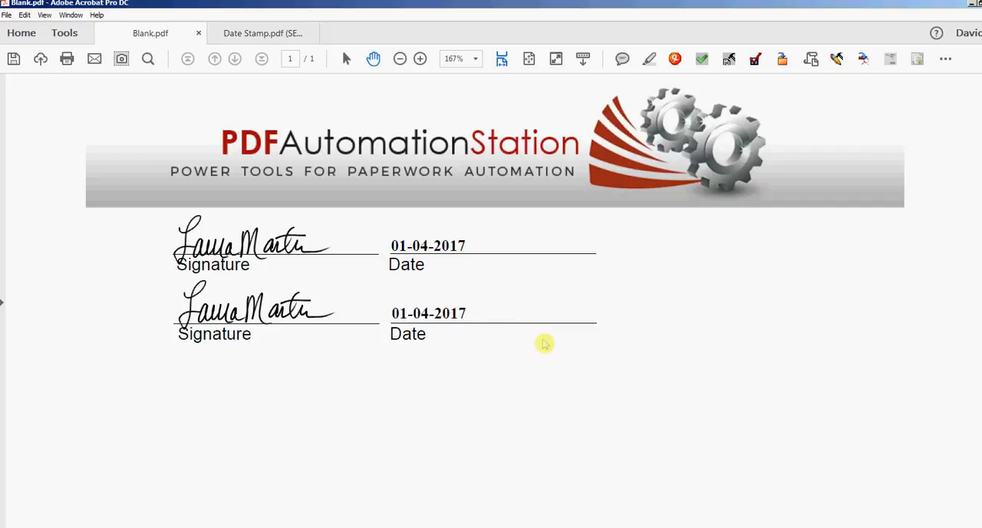
Switch to Date Stamp.pdf and set the dynamic stamp's font to Calibri,Bold.
{"action": "left_click", "coordinate": [250, 32]}
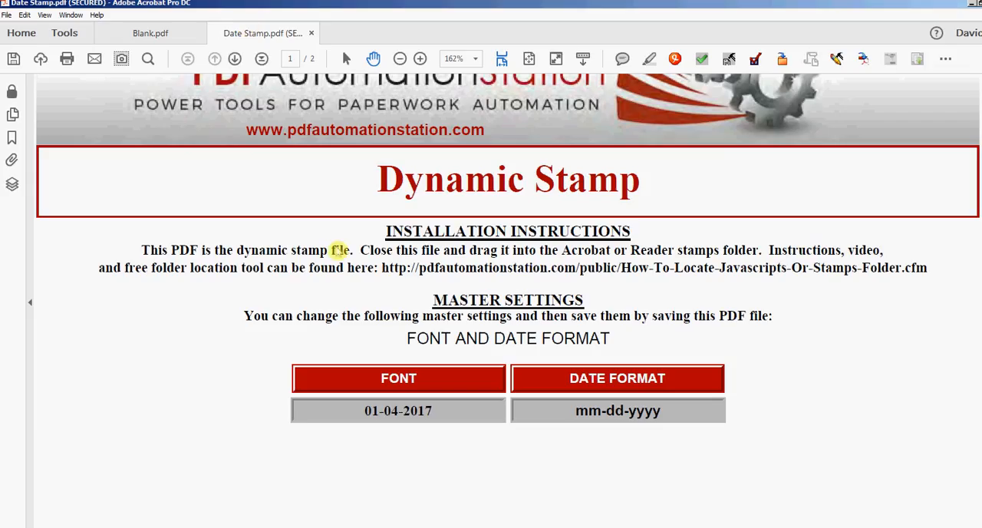
{"action": "left_click", "coordinate": [426, 382]}
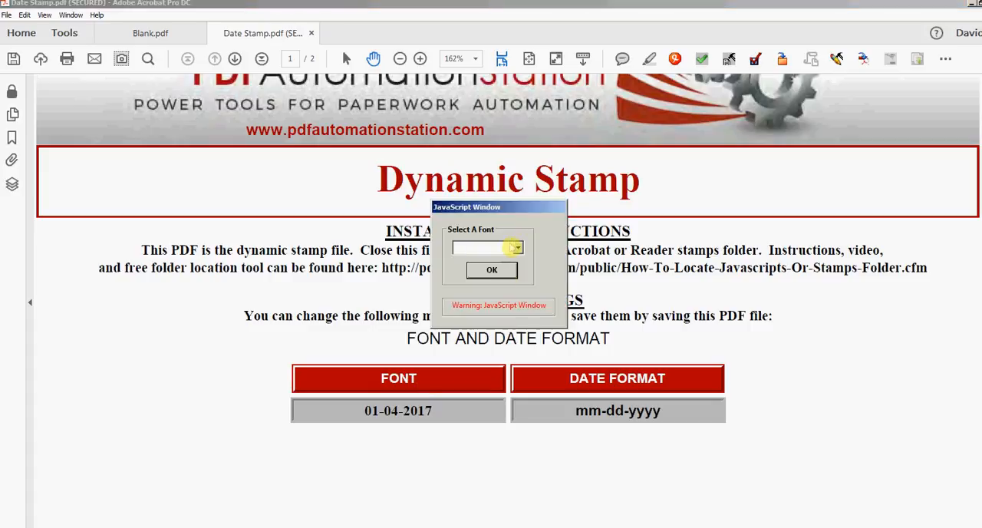
{"action": "left_click", "coordinate": [514, 247]}
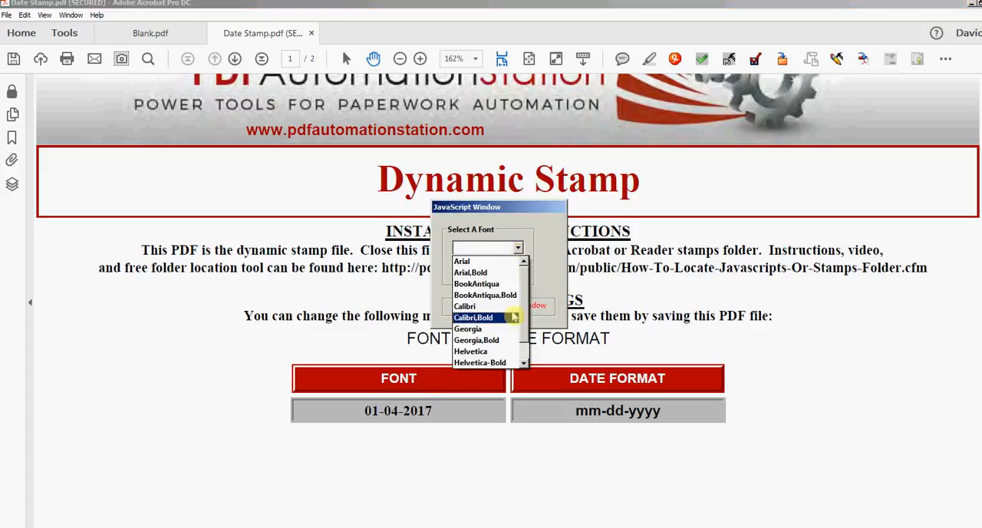
{"action": "left_click", "coordinate": [482, 319]}
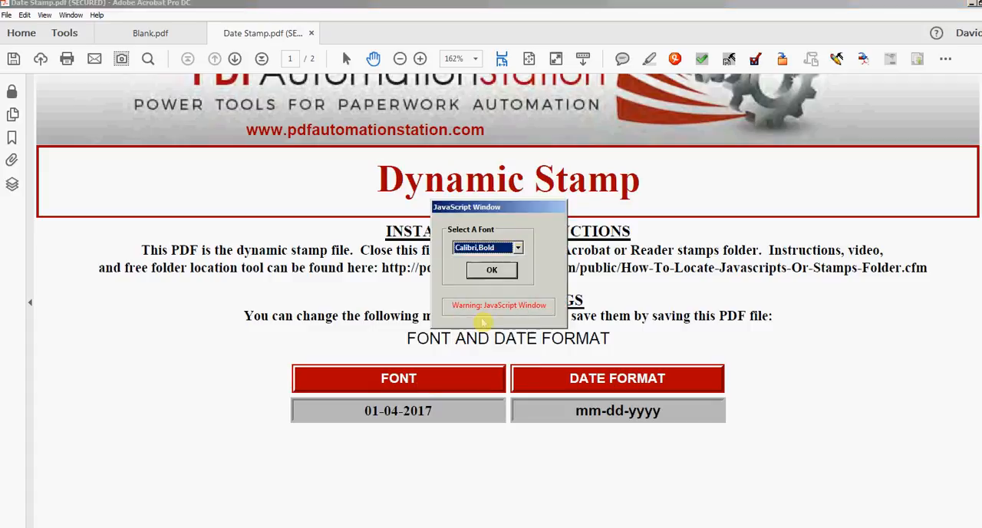
{"action": "left_click", "coordinate": [495, 272]}
Set the stamp's date format to January 04, 2017 (mmmm dd, yyyy).
{"action": "left_click", "coordinate": [628, 390]}
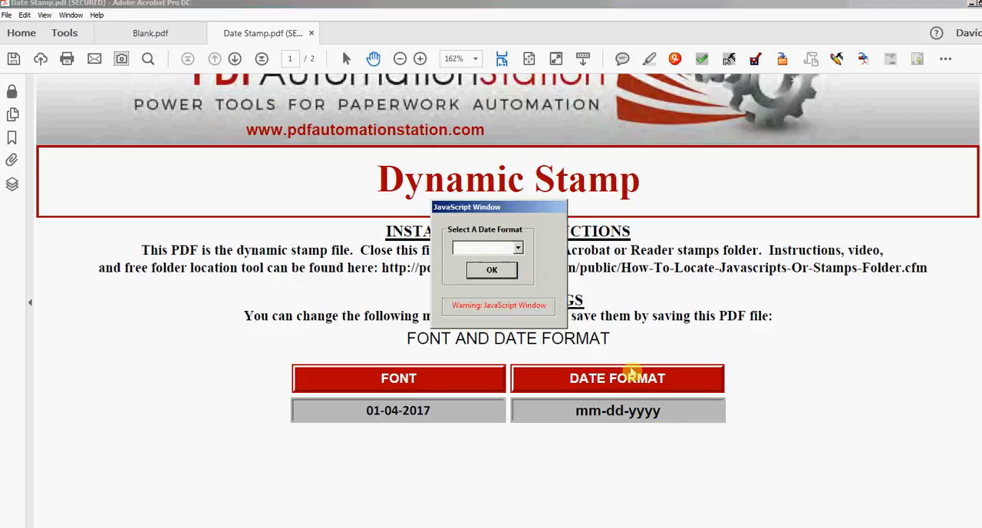
{"action": "left_click", "coordinate": [518, 247]}
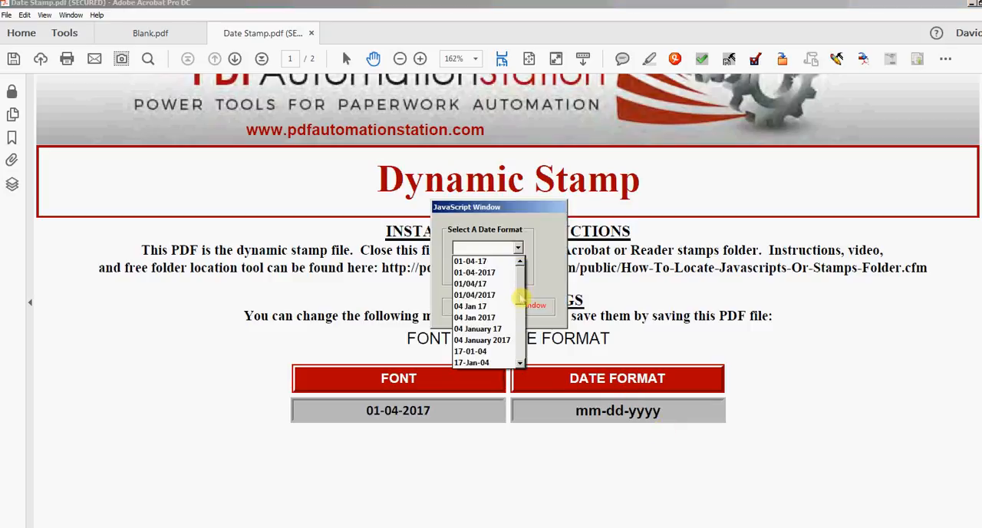
{"action": "left_click_drag", "start_coordinate": [519, 299], "coordinate": [518, 342]}
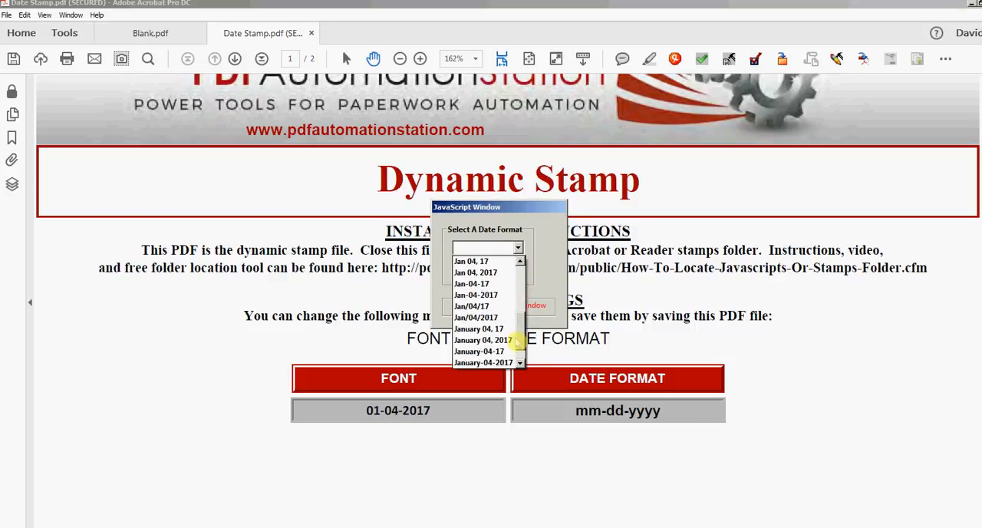
{"action": "left_click", "coordinate": [465, 340]}
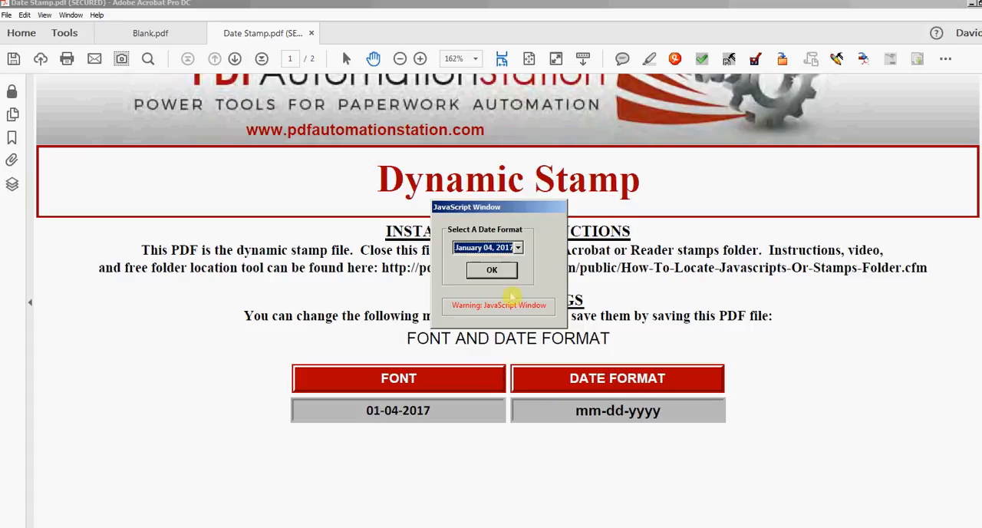
{"action": "left_click", "coordinate": [491, 271]}
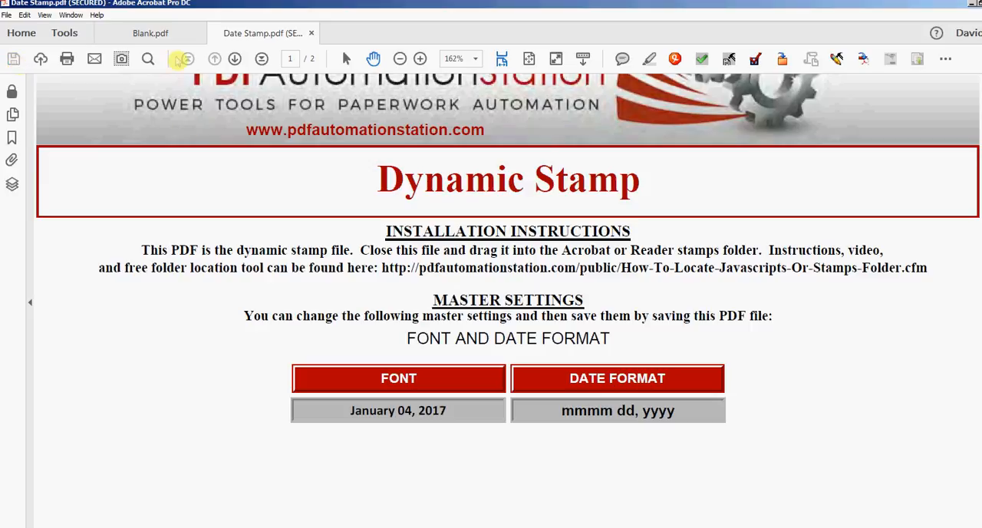
Switch to Blank.pdf and replace the lower date stamp with the January 04, 2017 stamp from the Sign Here category.
{"action": "left_click", "coordinate": [151, 33]}
{"action": "left_click", "coordinate": [435, 310]}
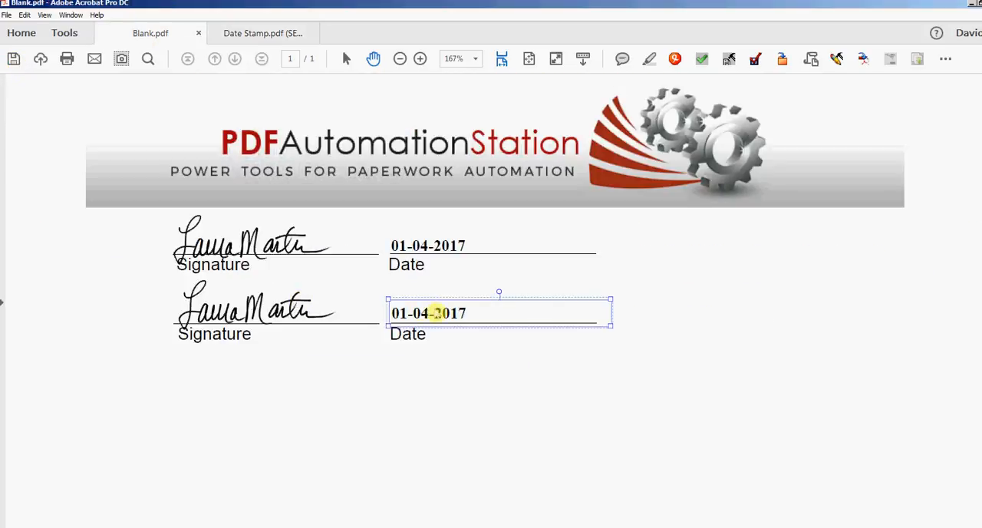
{"action": "key", "text": "Delete"}
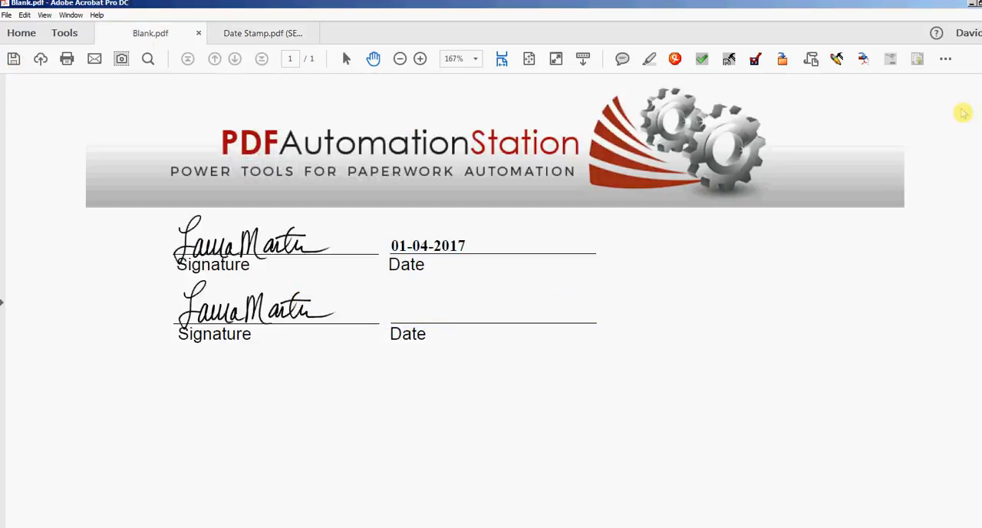
{"action": "left_click", "coordinate": [946, 58]}
{"action": "mouse_move", "coordinate": [889, 117]}
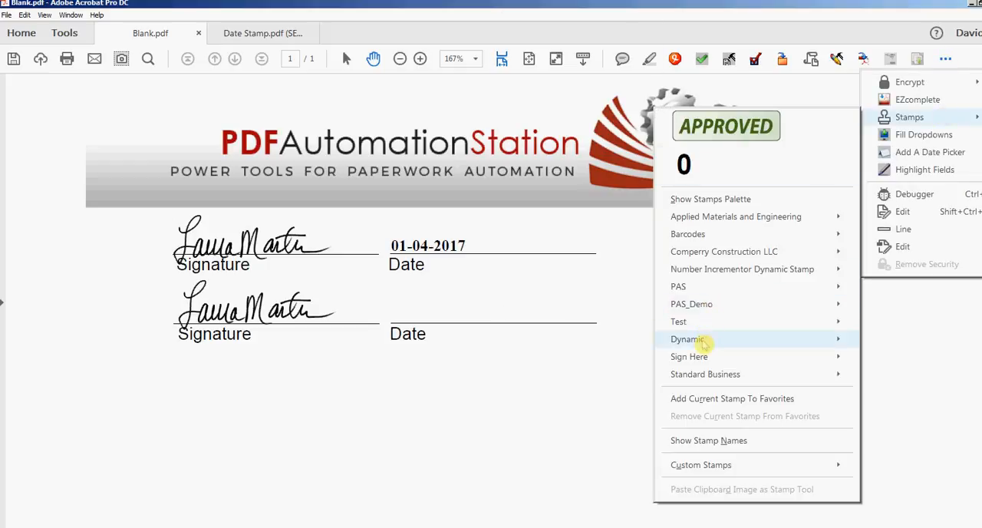
{"action": "mouse_move", "coordinate": [691, 357]}
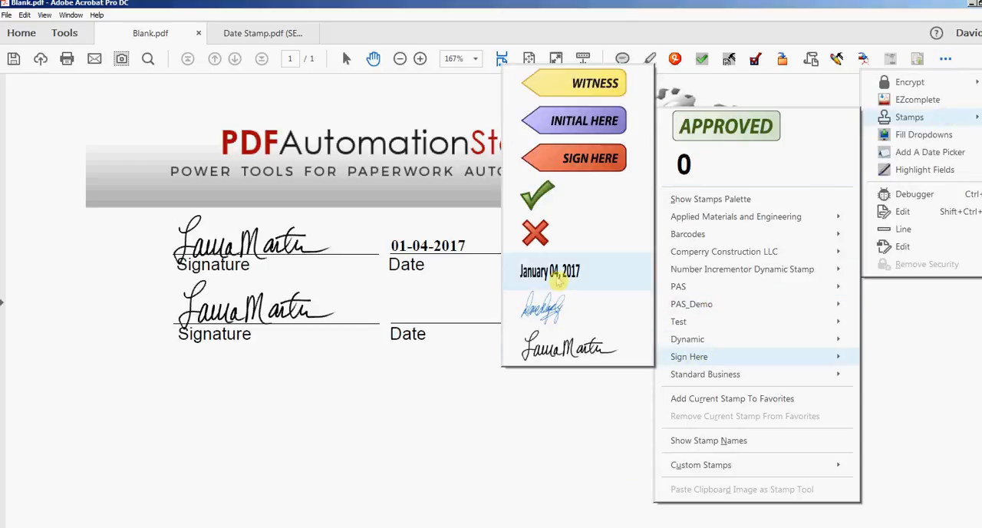
{"action": "left_click", "coordinate": [556, 272]}
{"action": "left_click", "coordinate": [496, 313]}
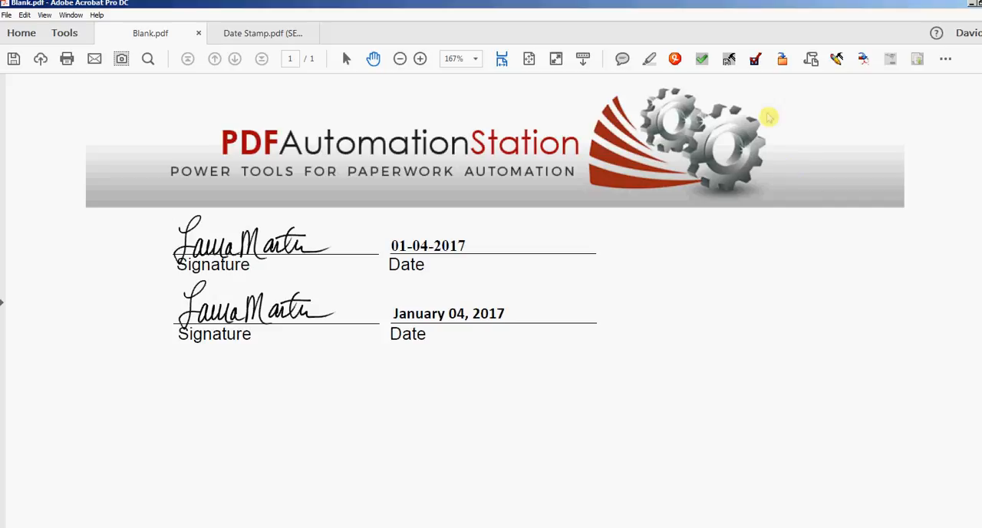
Check that both signature stamps and both date stamps are still selectable, and flatten them into the page.
{"action": "left_click", "coordinate": [298, 249]}
{"action": "left_click", "coordinate": [294, 311], "text": "shift"}
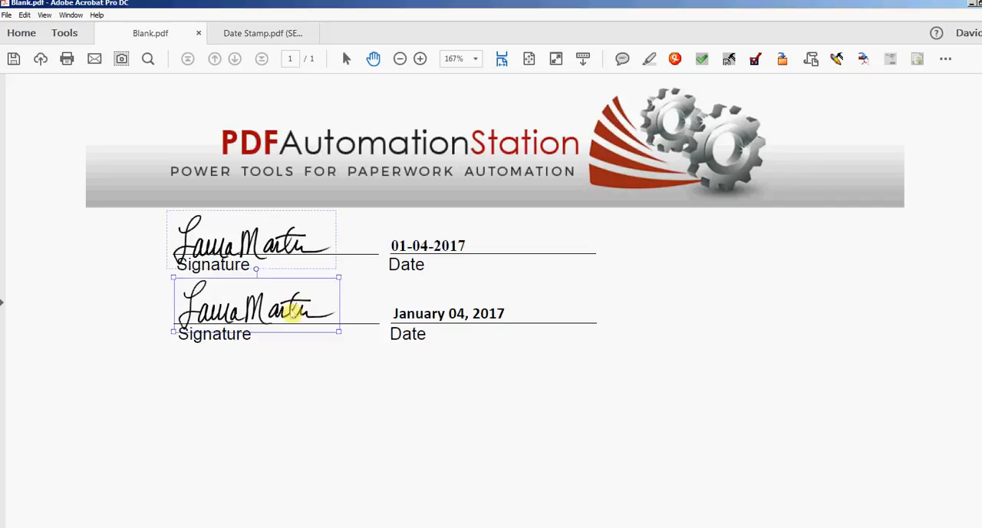
{"action": "left_click", "coordinate": [438, 246]}
{"action": "left_click", "coordinate": [394, 313]}
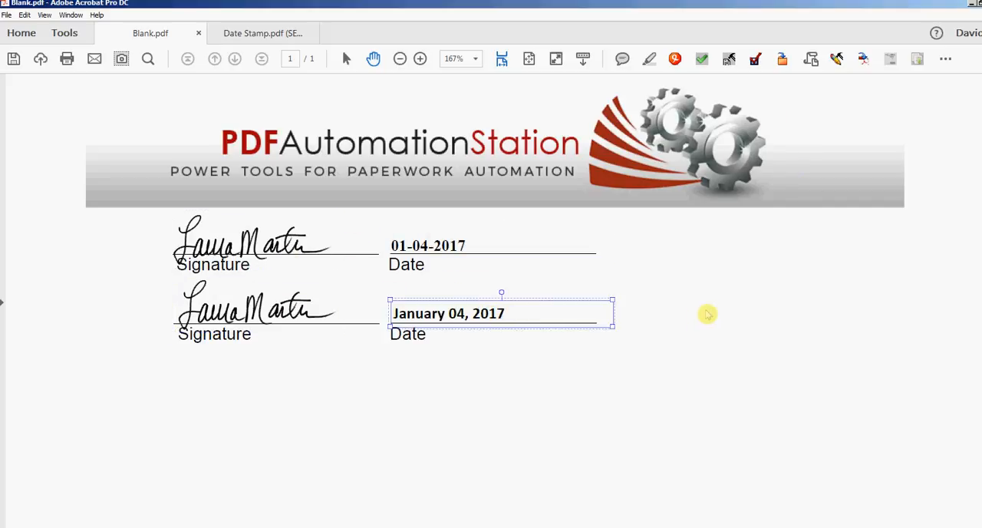
{"action": "left_click", "coordinate": [728, 61]}
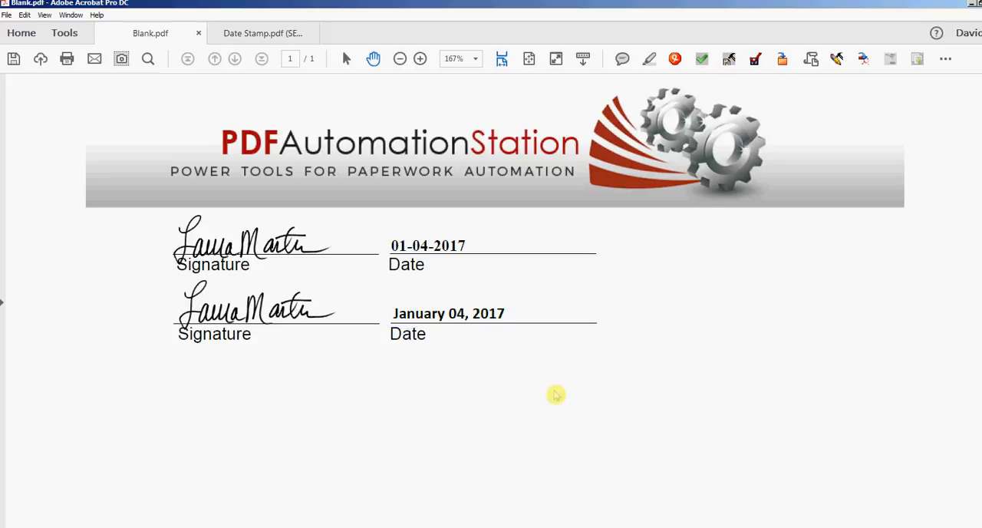